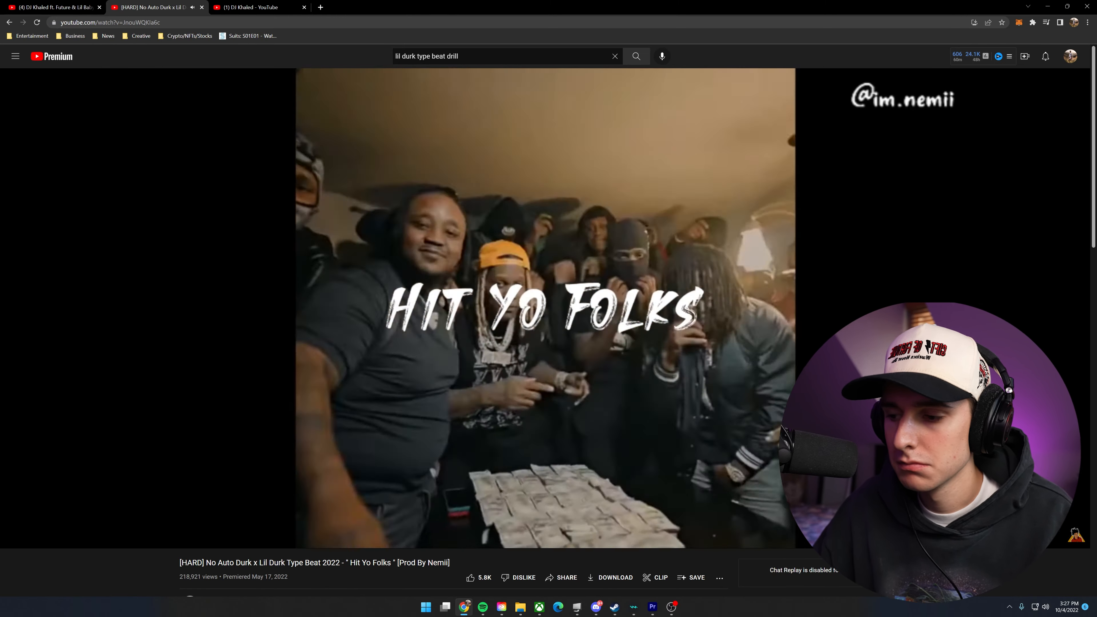
Step: Preview the "Drill Mode" and "Favorite Opp" type beats from the search results
key("space")
left_click(8, 22)
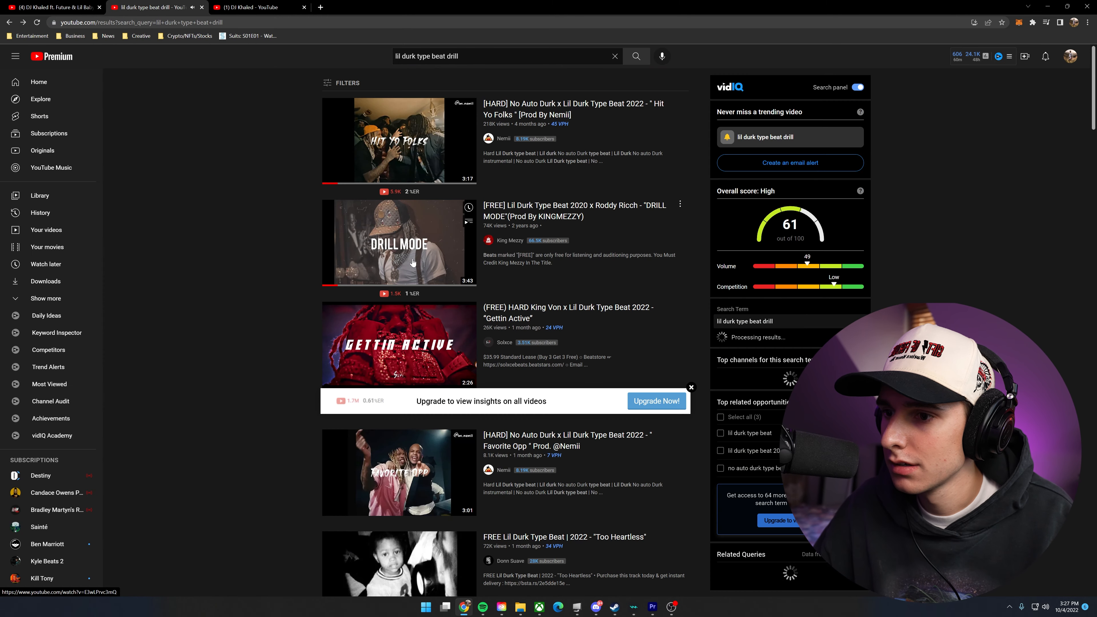
left_click(407, 265)
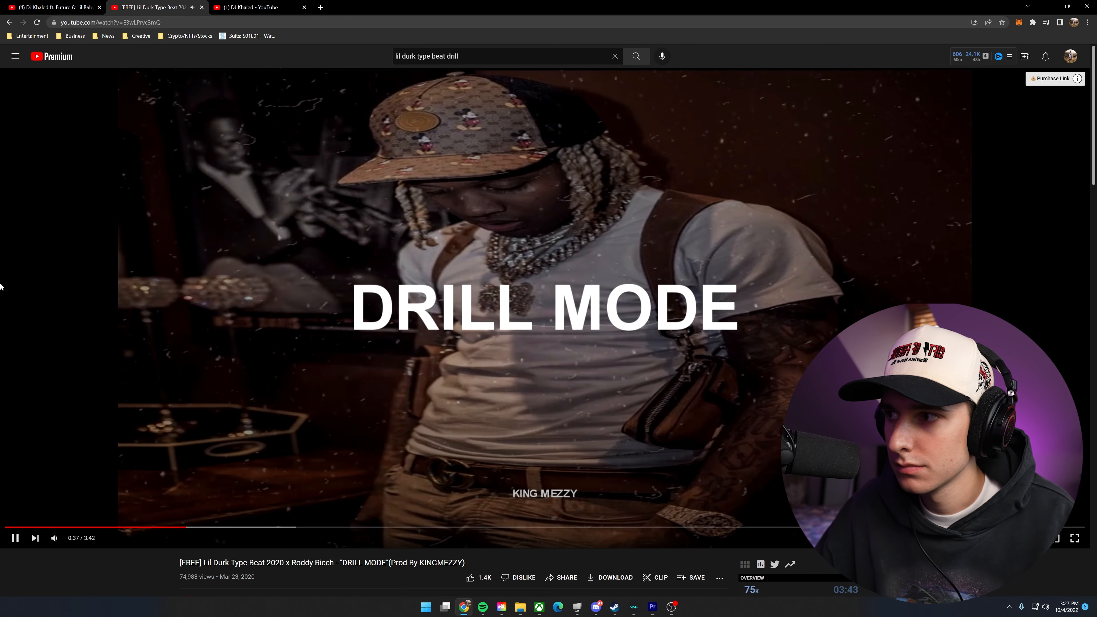
left_click(9, 22)
left_click(410, 428)
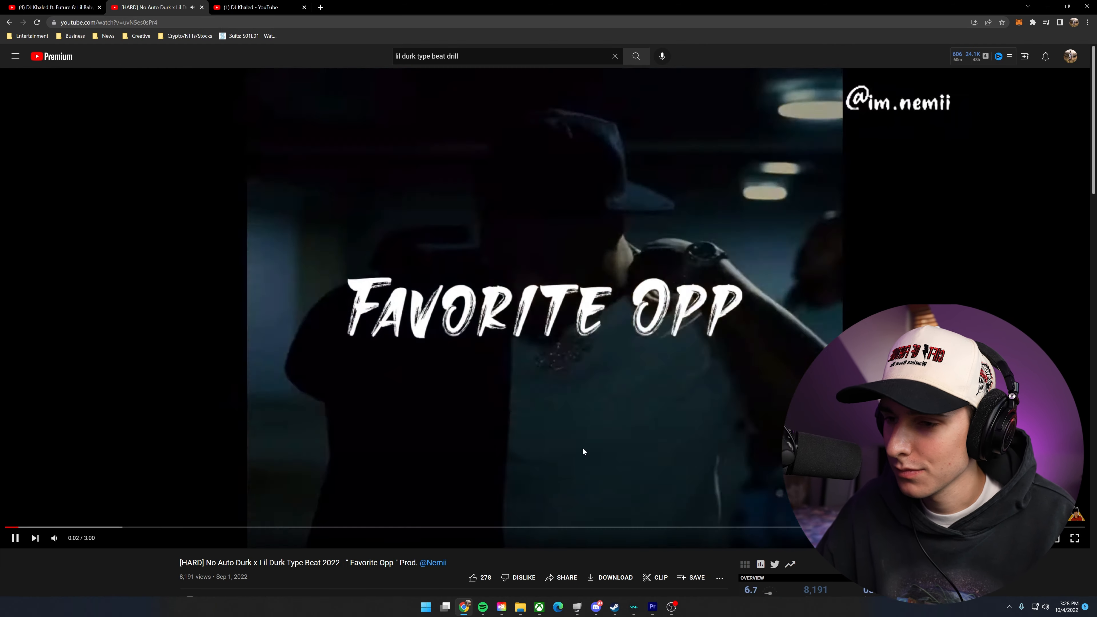
scroll(336, 568, "down", 1)
scroll(334, 565, "up", 1)
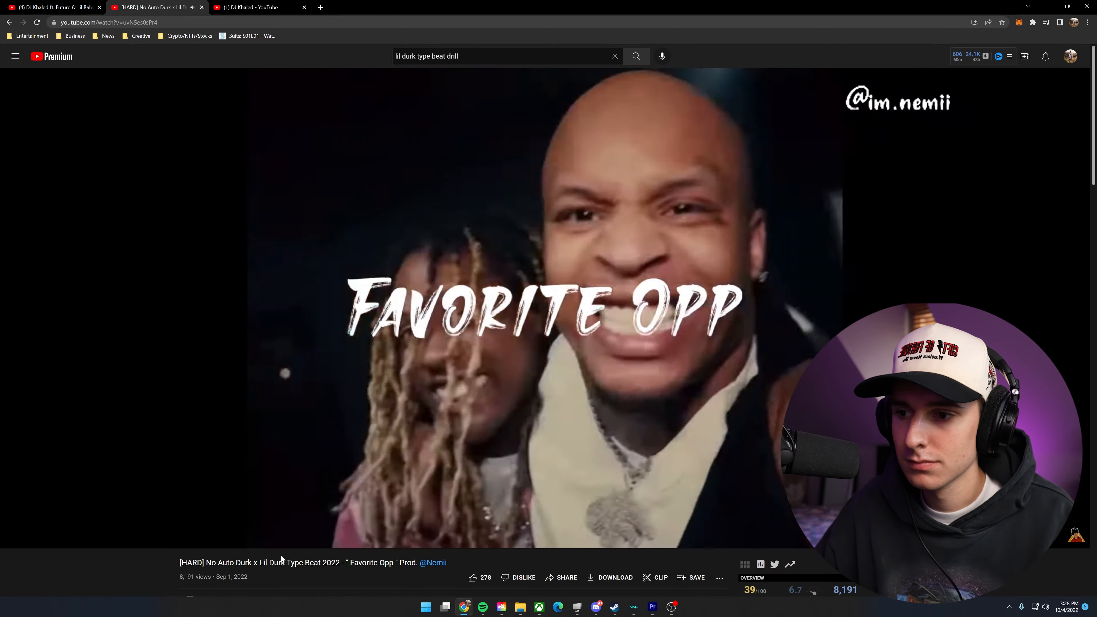
Step: Return to the results, open the "Check On Your Mans" beat, sample it up to about 0:36 and select its web address
key("alt+Left")
scroll(518, 326, "down", 3)
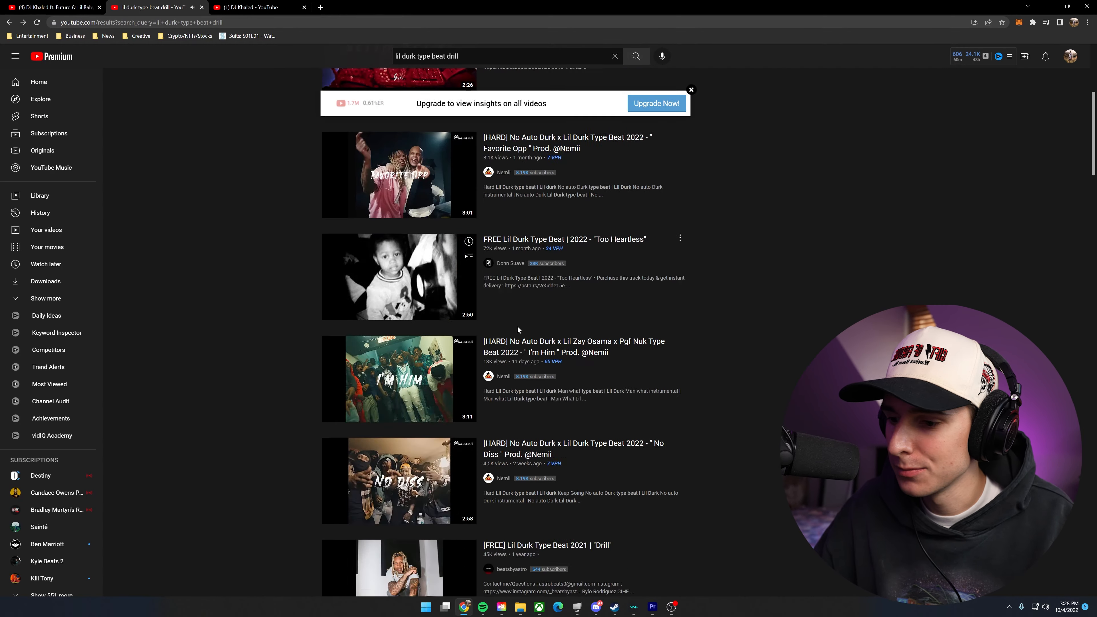
left_click(381, 388)
left_click(142, 527)
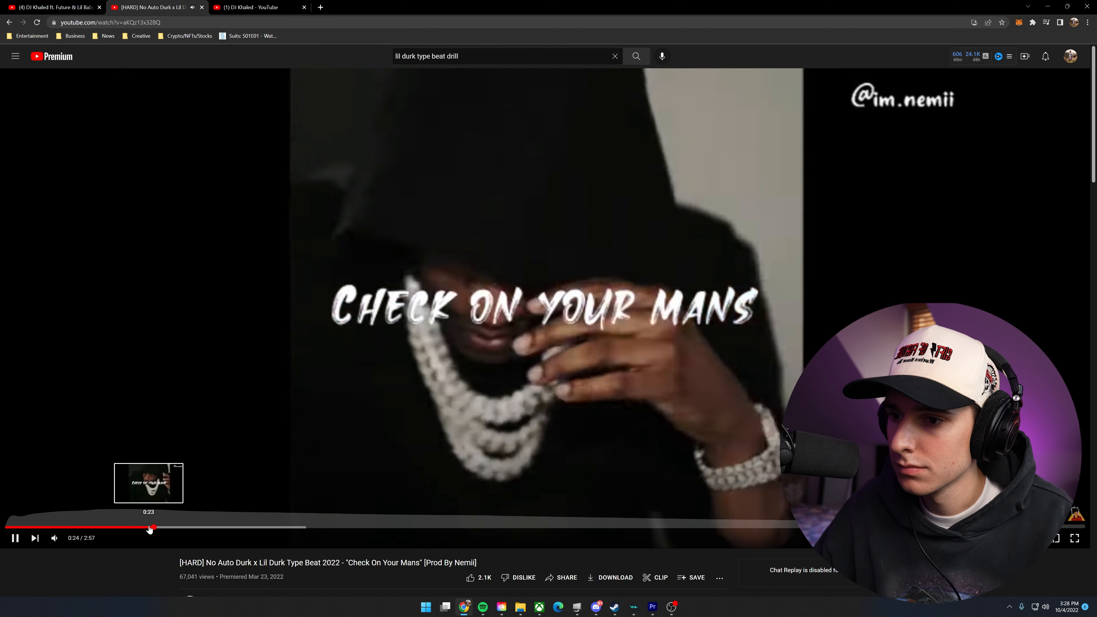
left_click(197, 528)
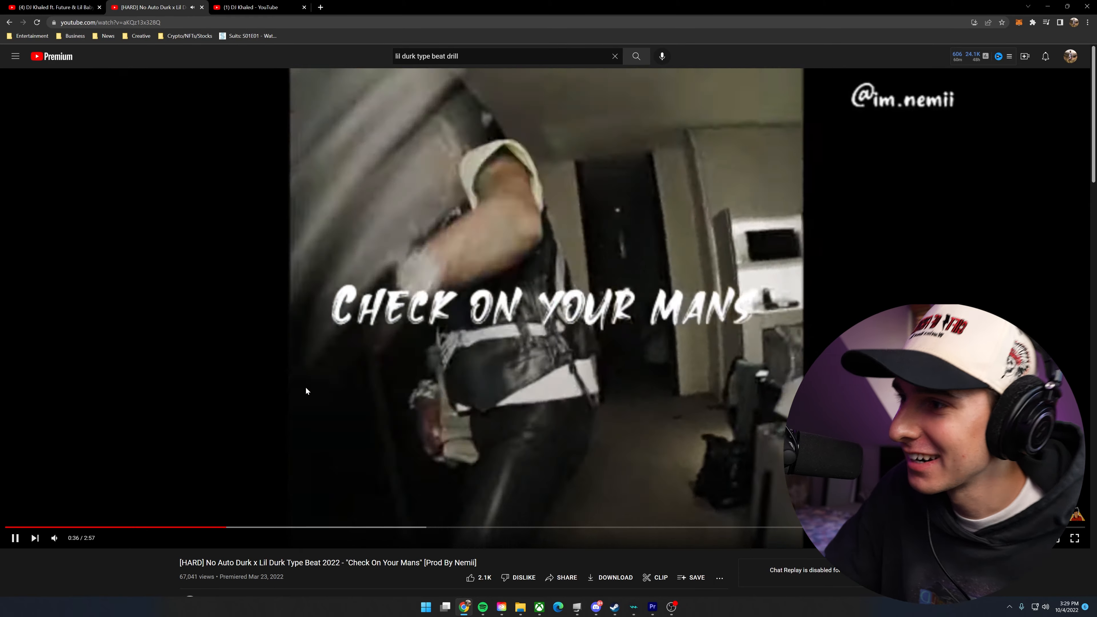
left_click(305, 387)
scroll(281, 339, "down", 5)
key("ctrl+l")
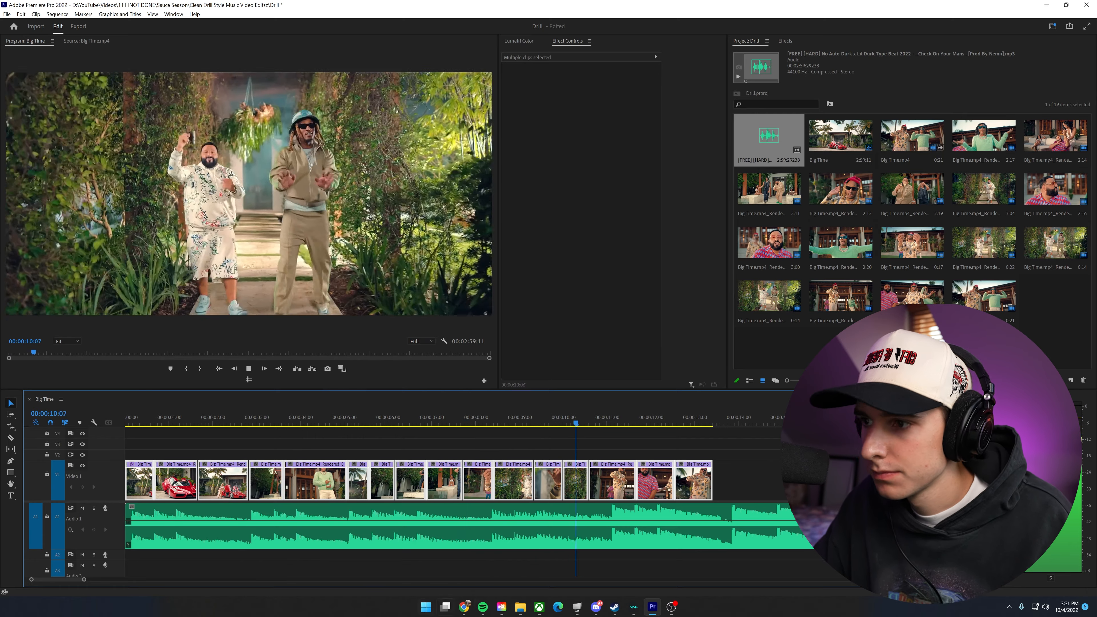
Step: Switch to Premiere Pro and play the beat's audio clip in a wider timeline view, stopping at about 00:00:42
left_click(590, 511)
left_click_drag(84, 580, 217, 579)
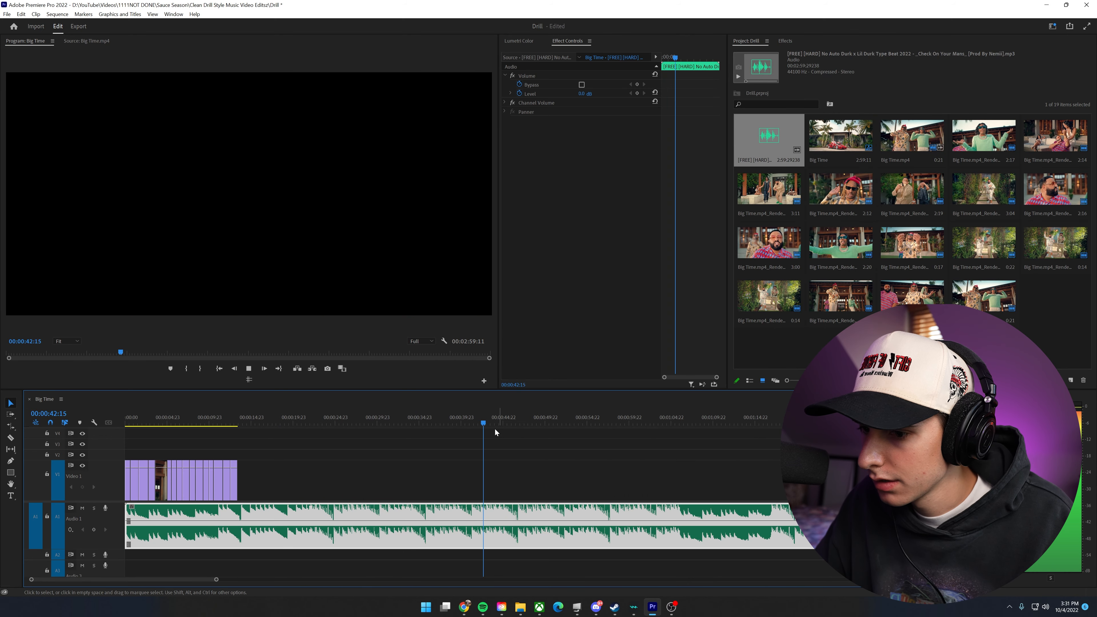
key("space")
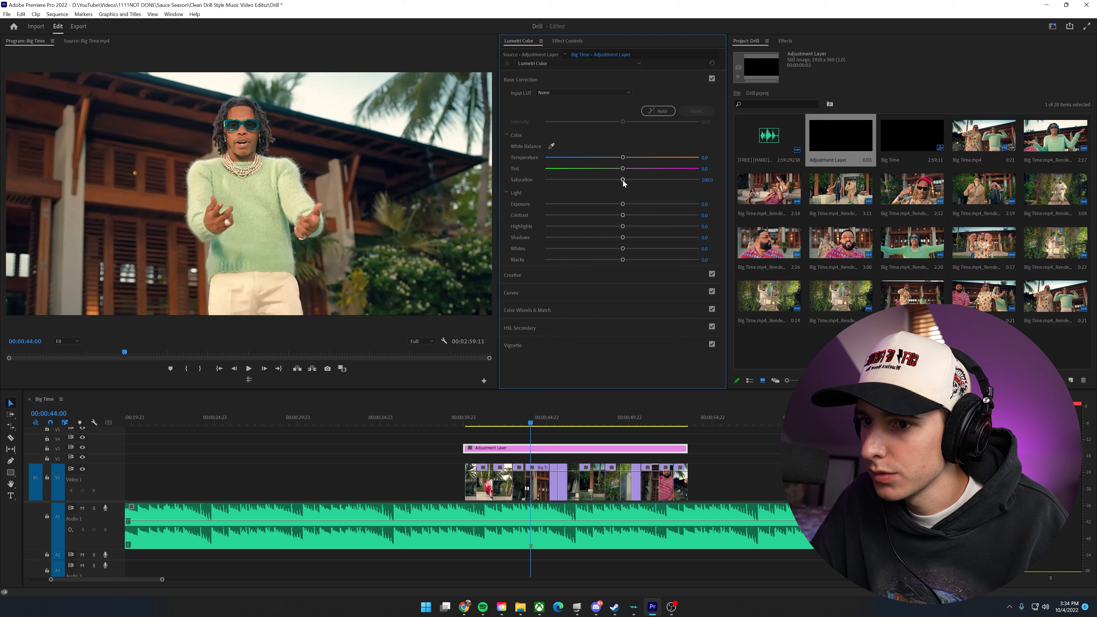
Step: Lower the adjustment layer's Lumetri saturation, cool its temperature and shift its tint slightly toward green
left_click_drag(624, 180, 603, 182)
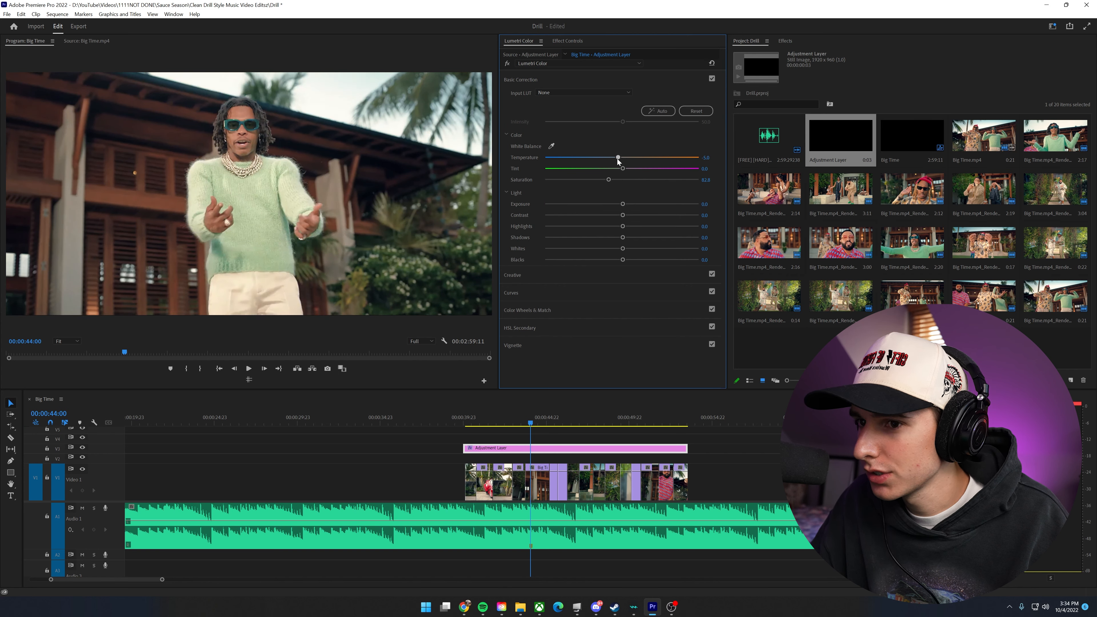
left_click_drag(622, 169, 620, 169)
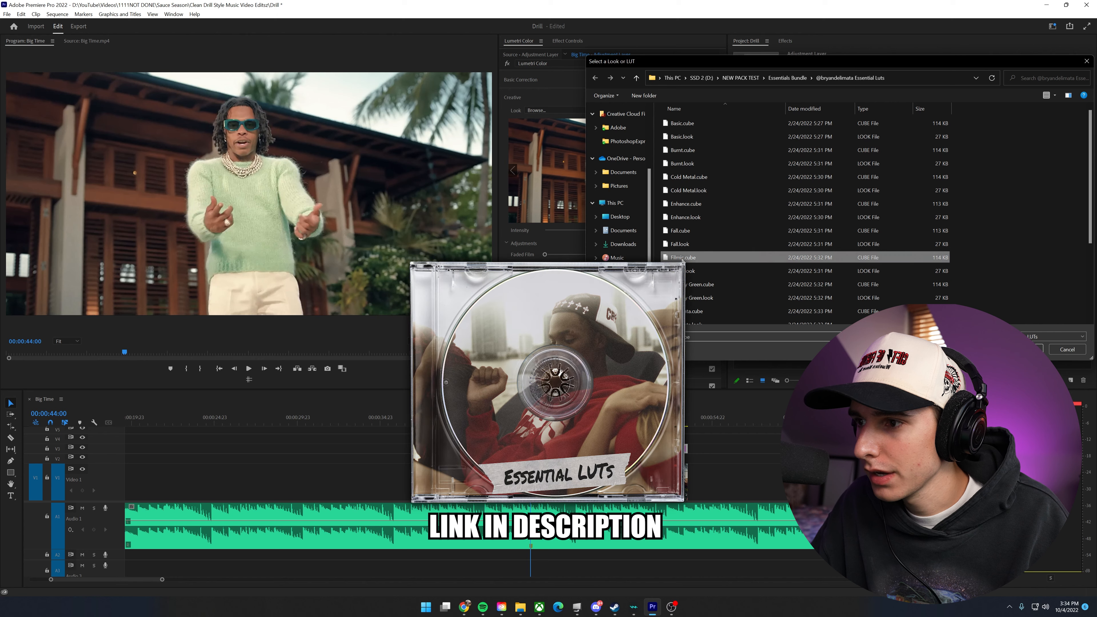
Step: Apply the Filmic LUT as the creative look at about 46 intensity and reduce the basic-correction saturation to about 70
double_click(683, 258)
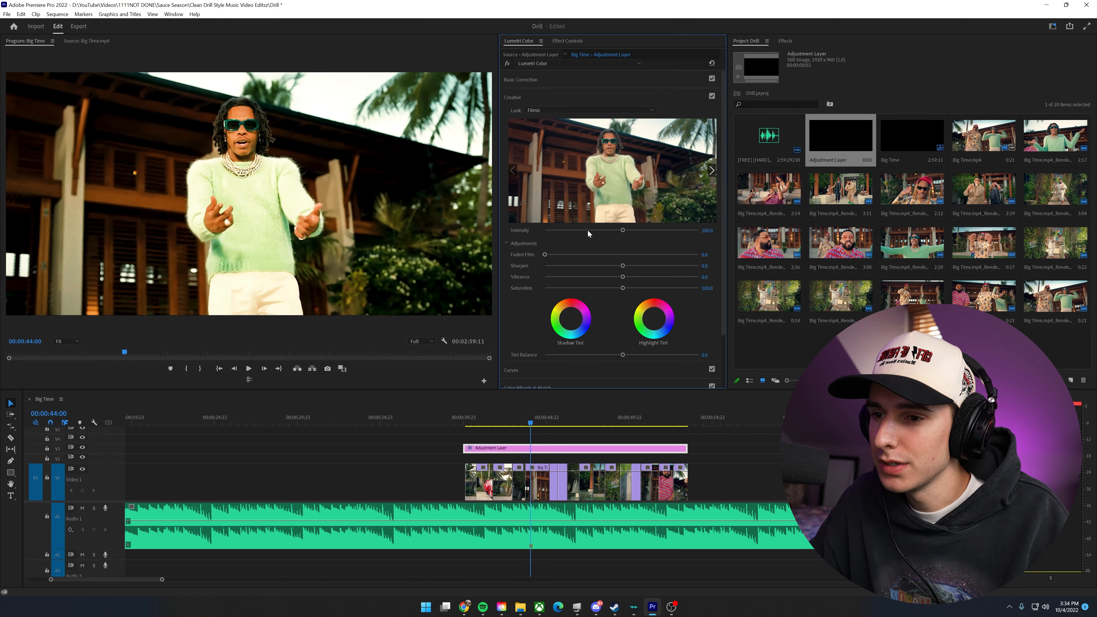
left_click_drag(587, 230, 580, 230)
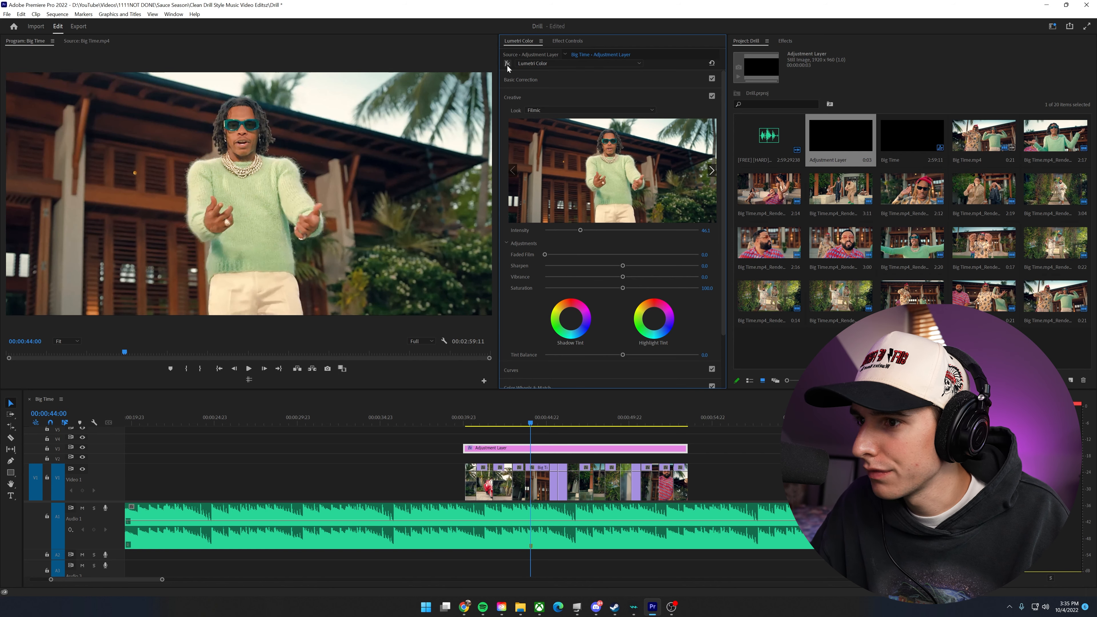
left_click(534, 82)
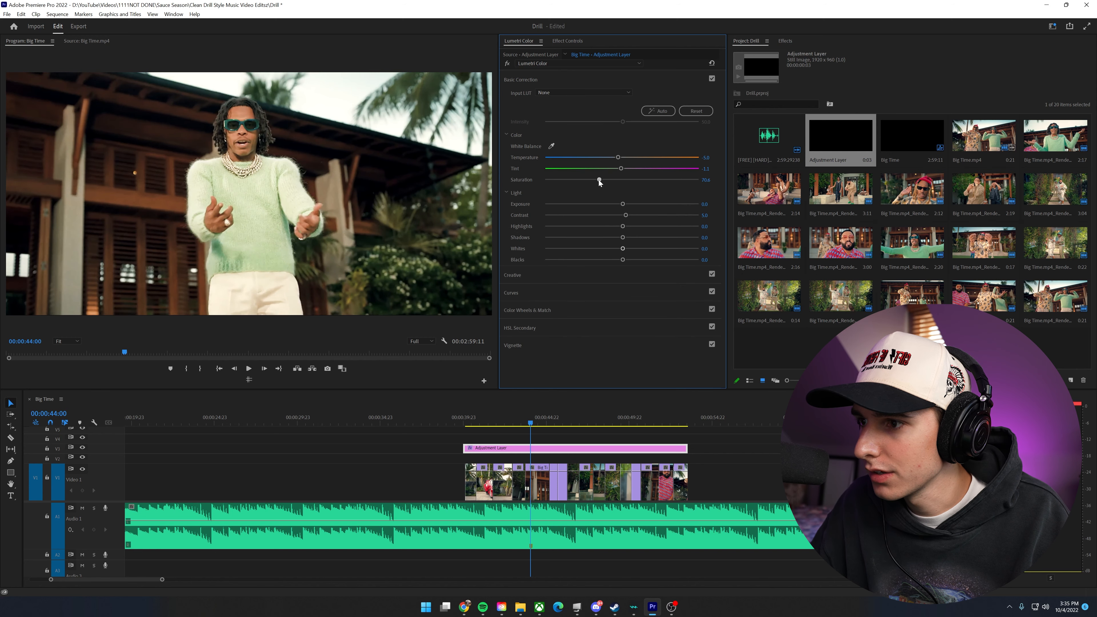
Step: Play the graded clips from their start and toggle the adjustment layer's track visibility to compare the grade
left_click(467, 422)
key("space")
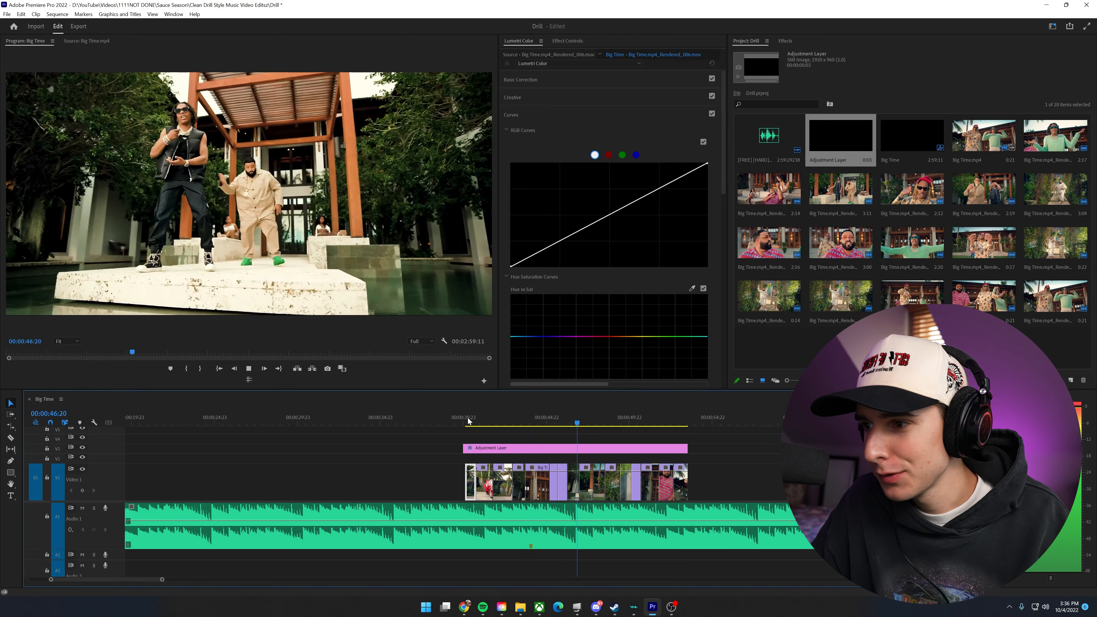
left_click(471, 419)
left_click(81, 449)
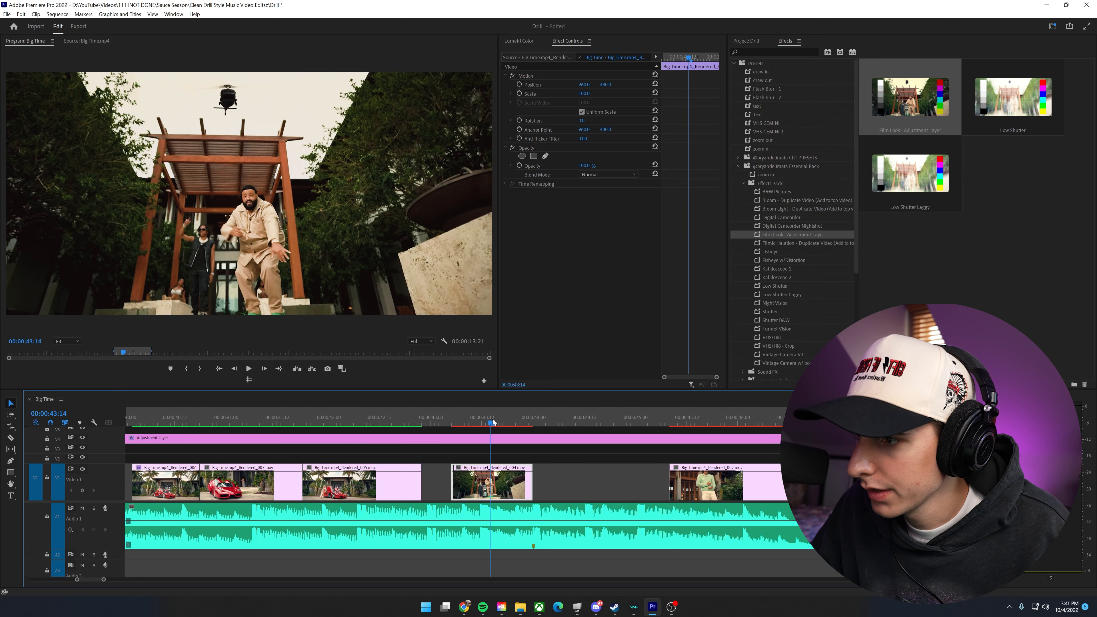
Step: Play and scrub through the edited clips around 00:00:43 to review the cuts and the animated movement
left_click_drag(492, 424, 536, 422)
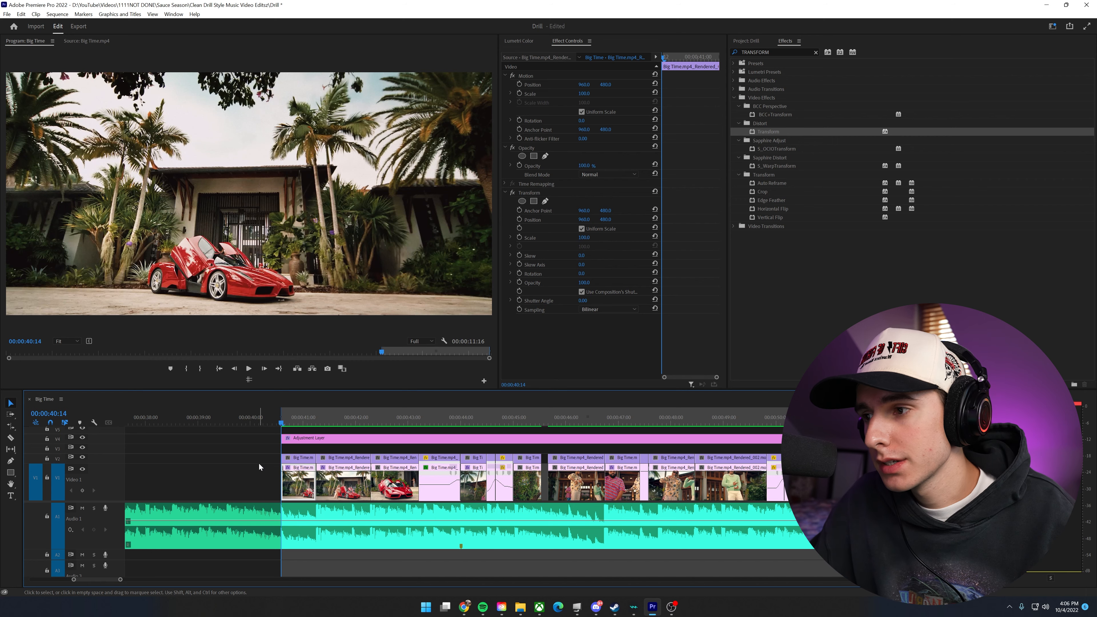
key("space")
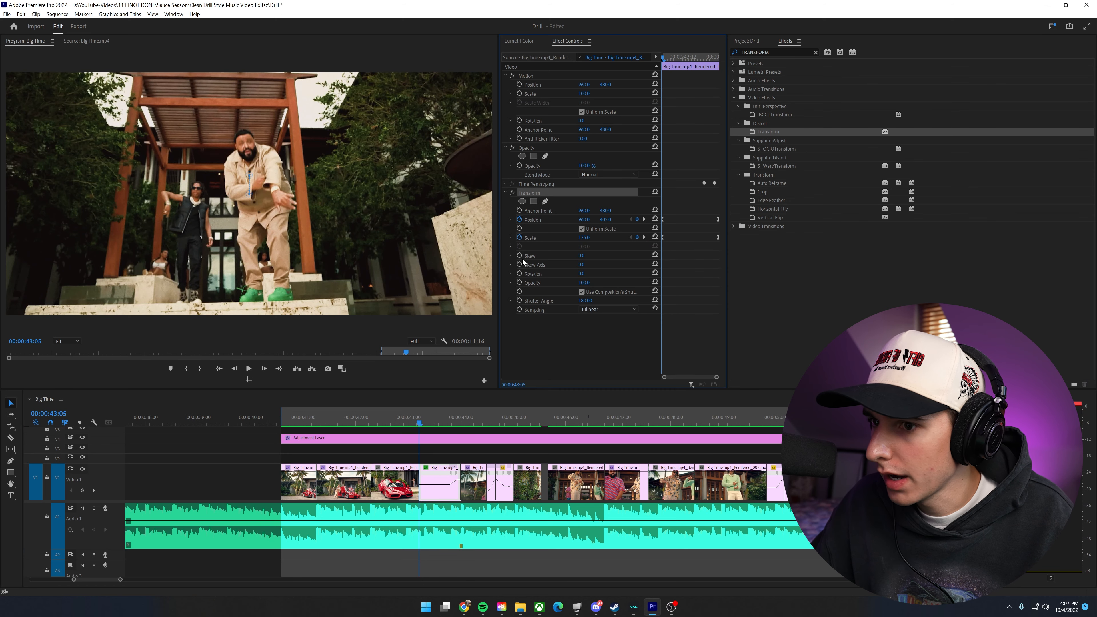
left_click_drag(419, 423, 474, 425)
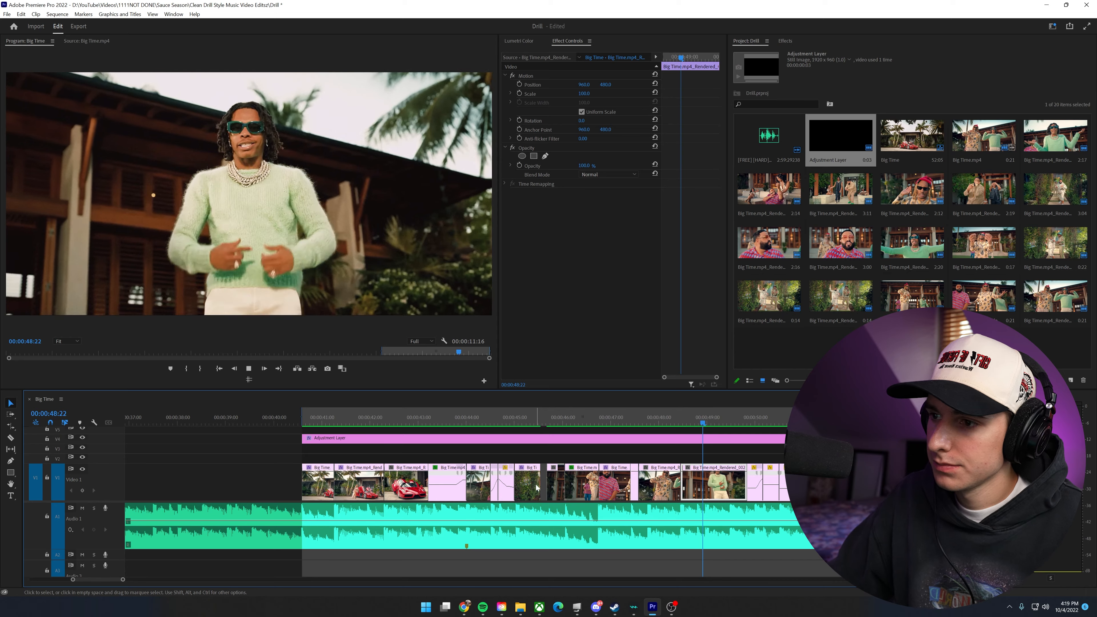
Step: Split the green-sweater performance clip at 00:00:49:11 and duplicate its second part onto the video track above
left_click_drag(715, 423, 728, 423)
left_click_drag(122, 579, 97, 580)
left_click(535, 423)
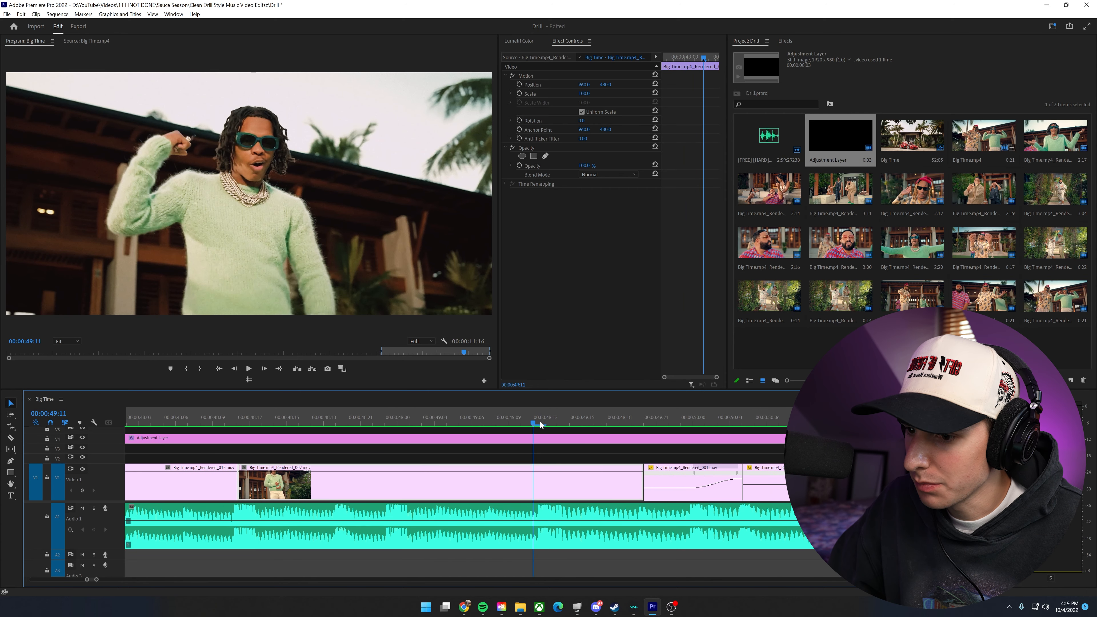
key("ctrl+k")
left_click(557, 494)
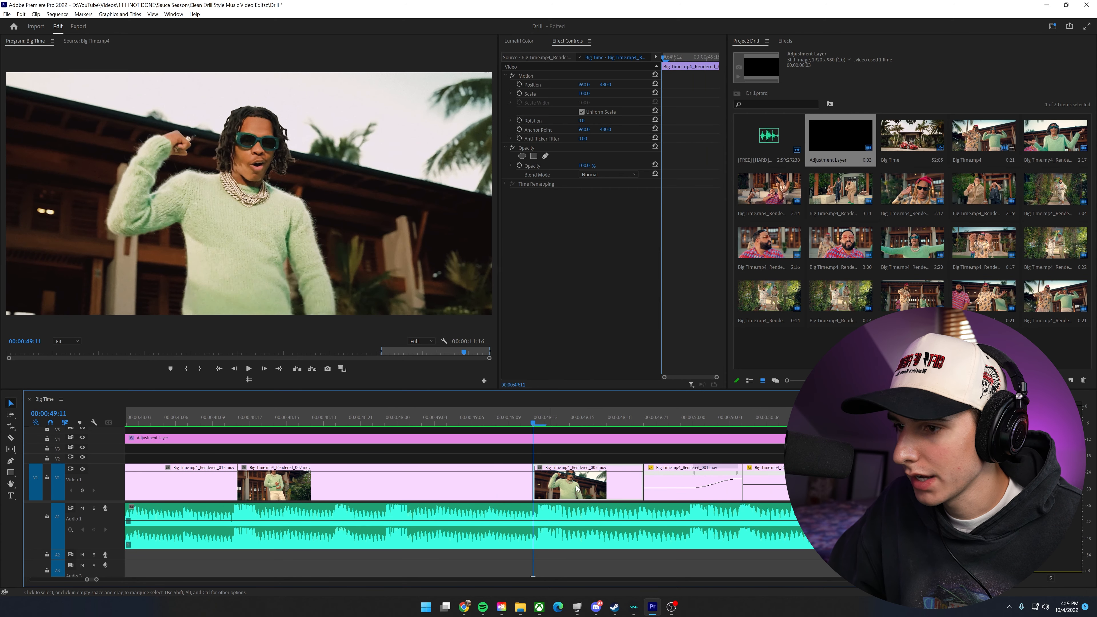
left_click_drag(584, 494, 584, 483)
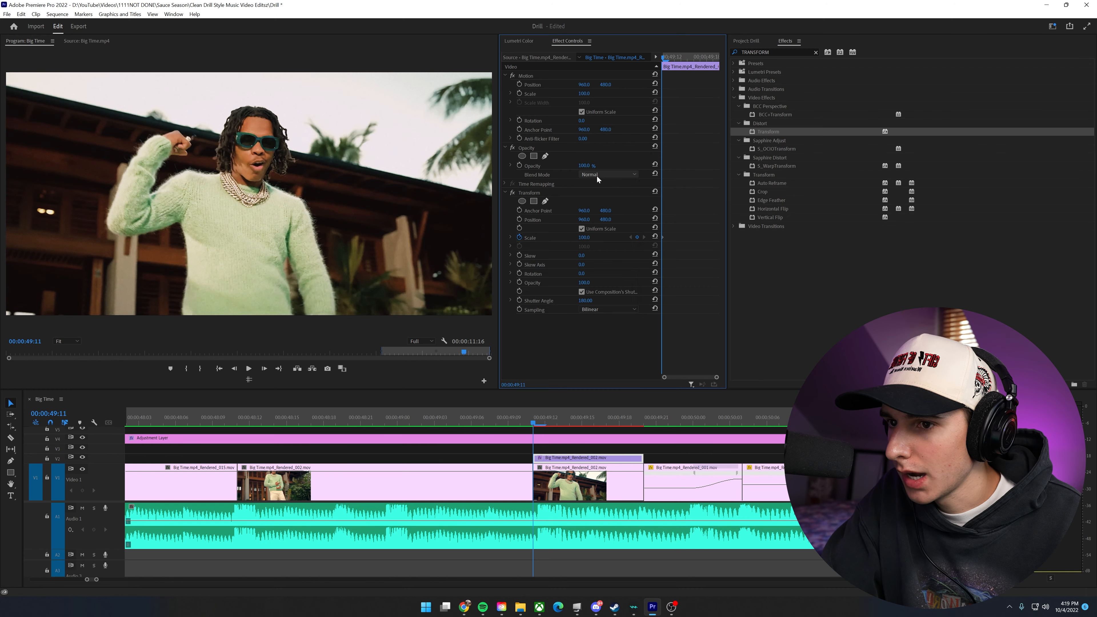
Step: Set the duplicated clip's blend mode to Screen and its Transform shutter angle to 360
left_click(608, 174)
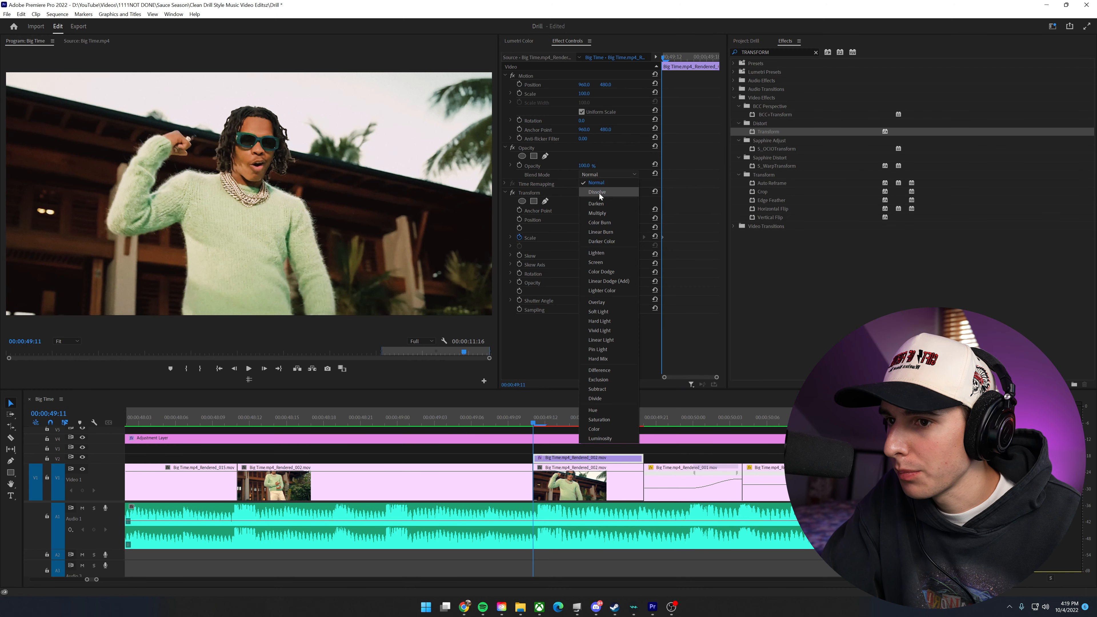
left_click(598, 263)
left_click(624, 418)
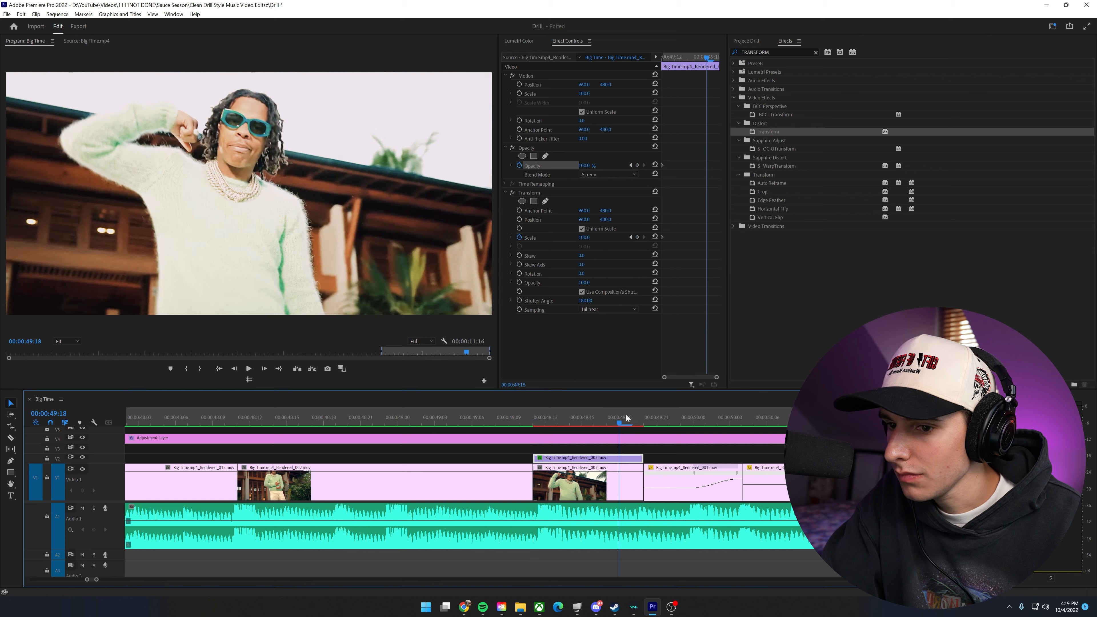
mouse_move(626, 420)
left_mouse_down()
mouse_move(554, 425)
mouse_move(614, 424)
left_mouse_up()
left_click_drag(585, 301, 663, 302)
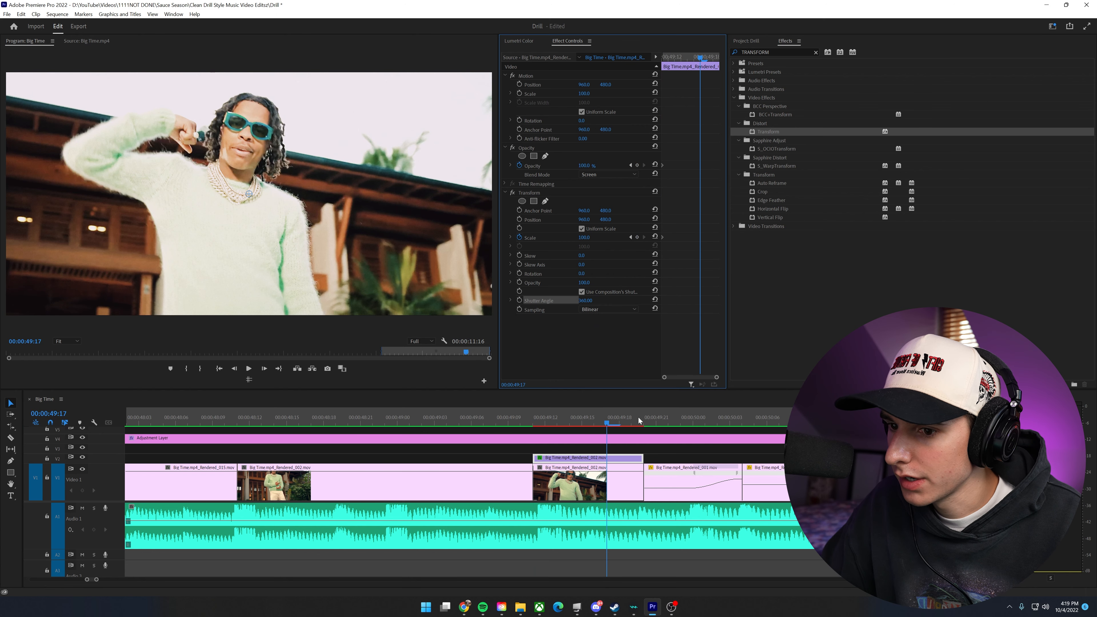
Step: Keyframe the duplicate's Transform scale larger and its opacity to 0%, and move both ending keyframes to the clip's end
left_click_drag(614, 425, 619, 423)
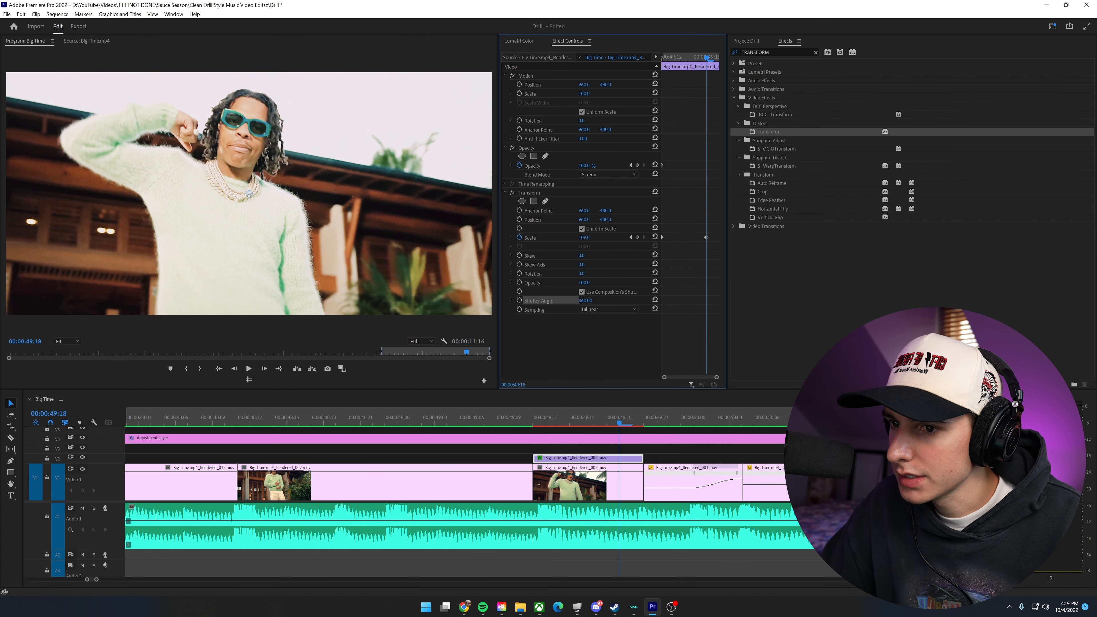
left_click_drag(584, 238, 596, 238)
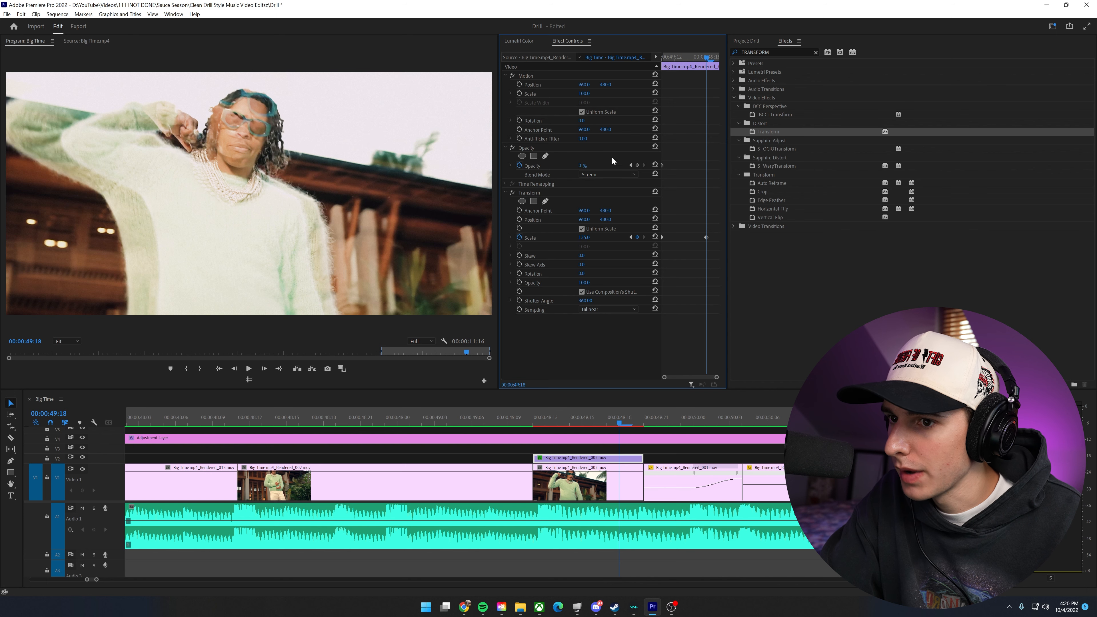
left_click_drag(699, 167, 715, 248)
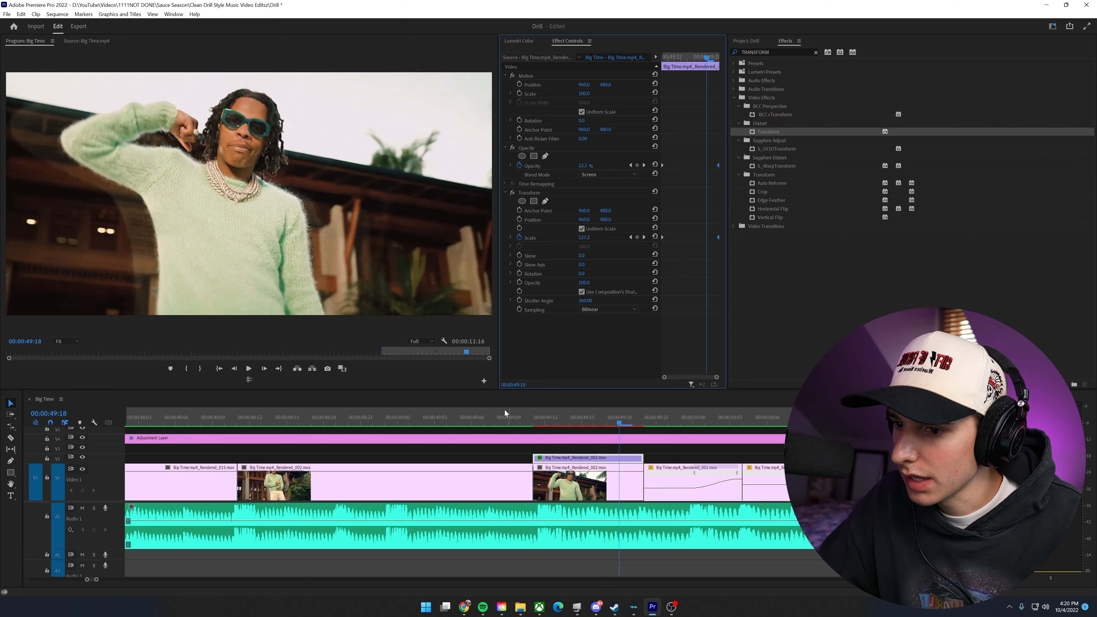
Step: Mark a temporary range around the duplicated clip with in and out points
left_click(505, 410)
key("i")
left_click(679, 413)
key("o")
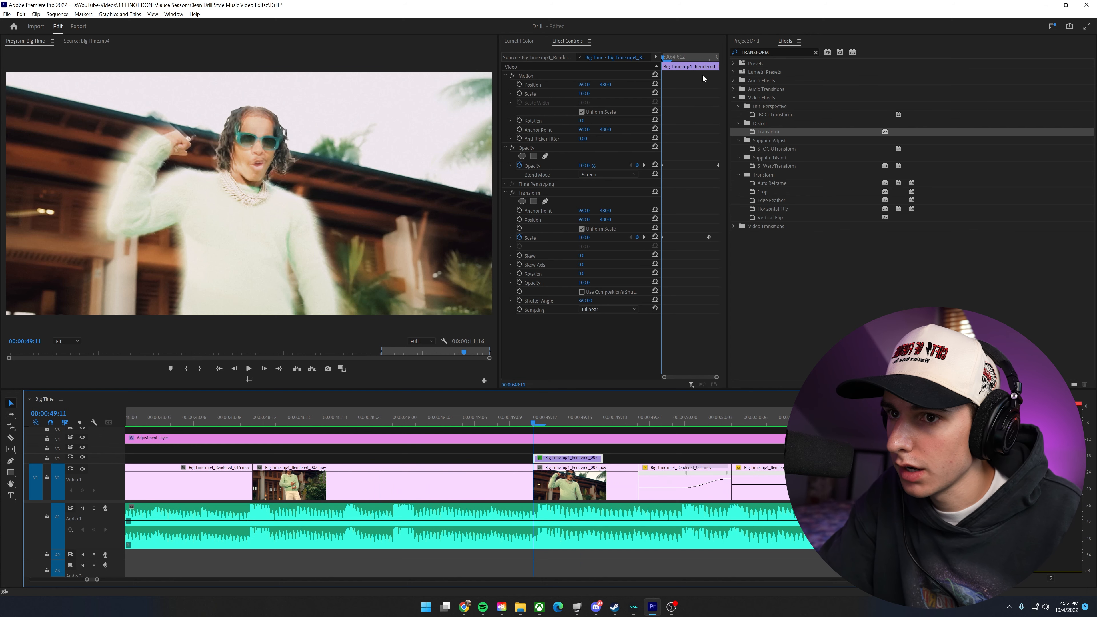
Step: Set the duplicated clip's ending Transform scale keyframe at 00:00:49:16 to 150
left_click(708, 58)
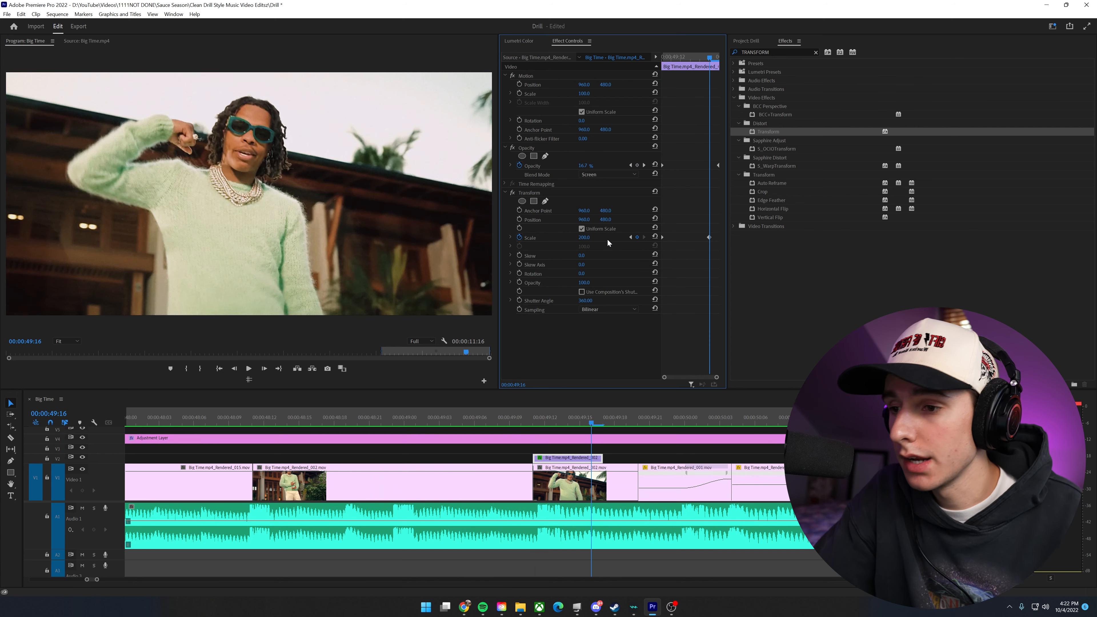
left_click(589, 237)
type("15")
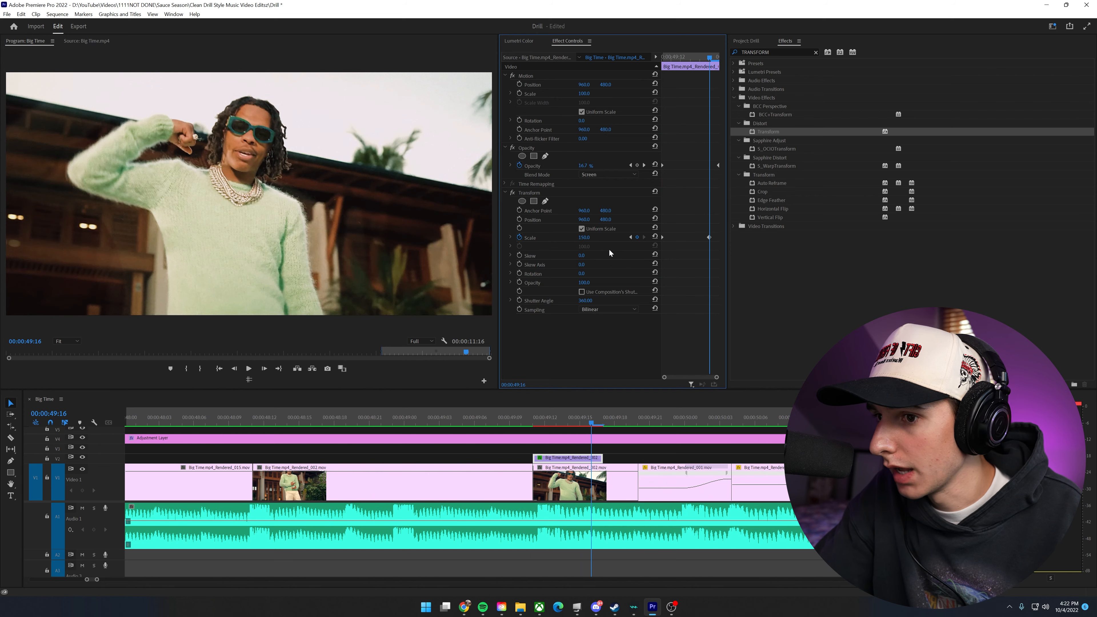
type("0")
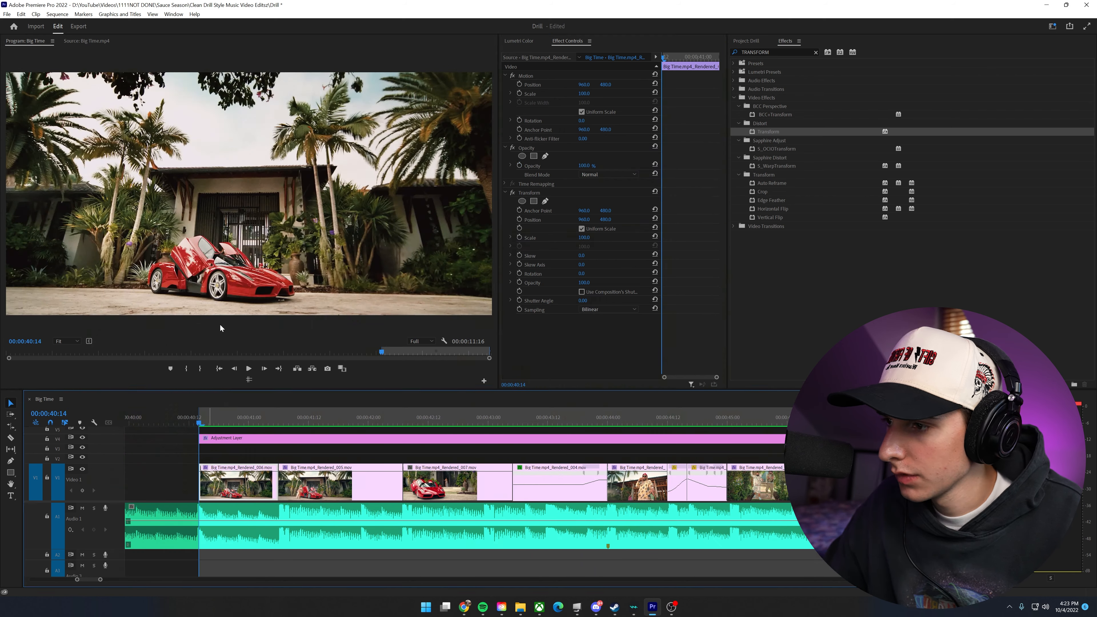
Step: Play the edit from 00:00:40:14 in an enlarged program monitor, and restore the normal panel layout
key("grave")
key("space")
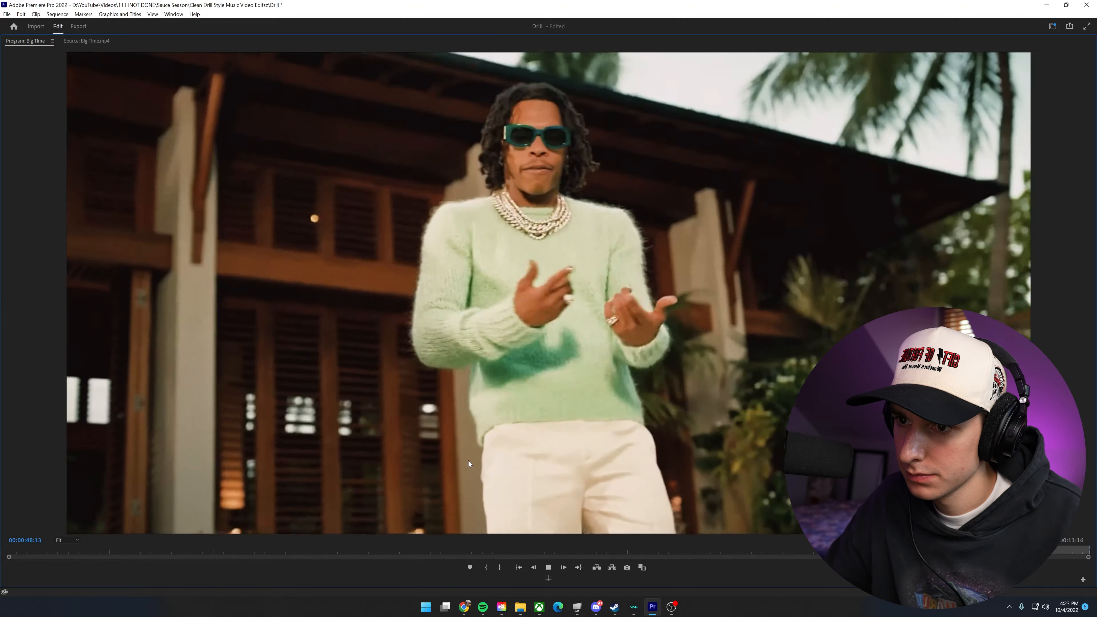
key("grave")
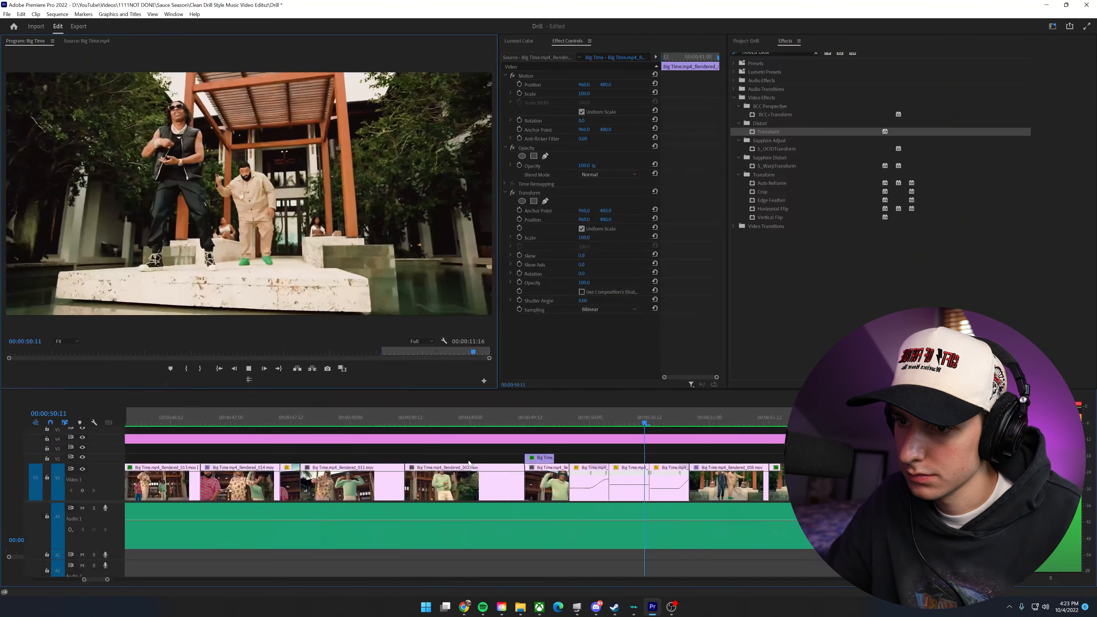
Step: Review the edit up to the torn-paper shot, park the playhead at 00:00:45:13 and select the top.png clip there
left_click(356, 420)
left_click_drag(357, 420, 367, 426)
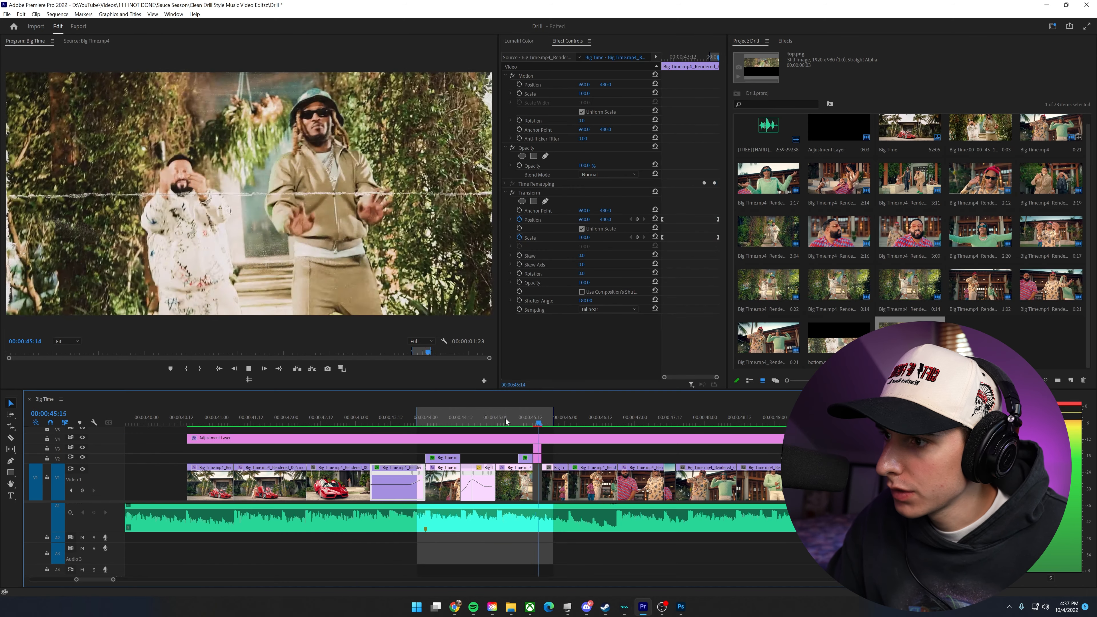
left_click(534, 420)
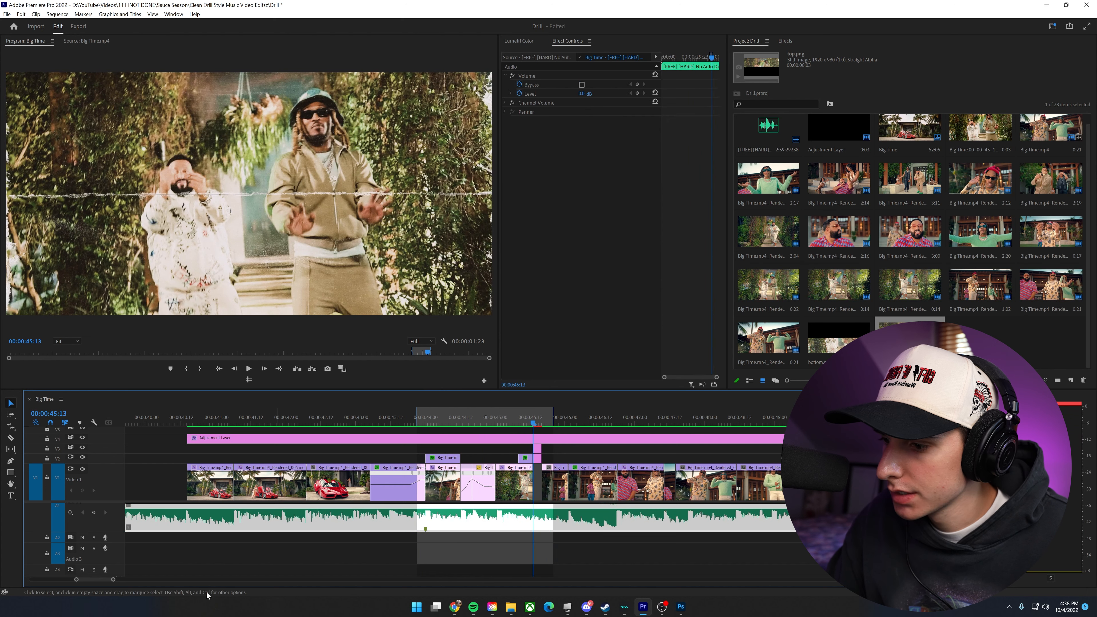
left_click_drag(113, 579, 90, 581)
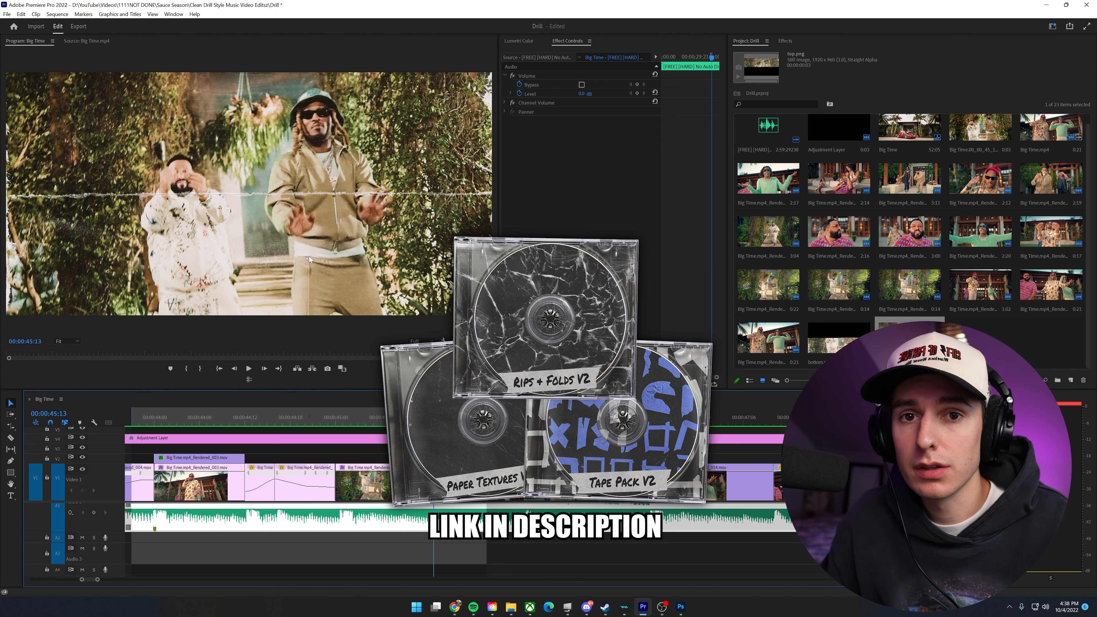
left_click(448, 449)
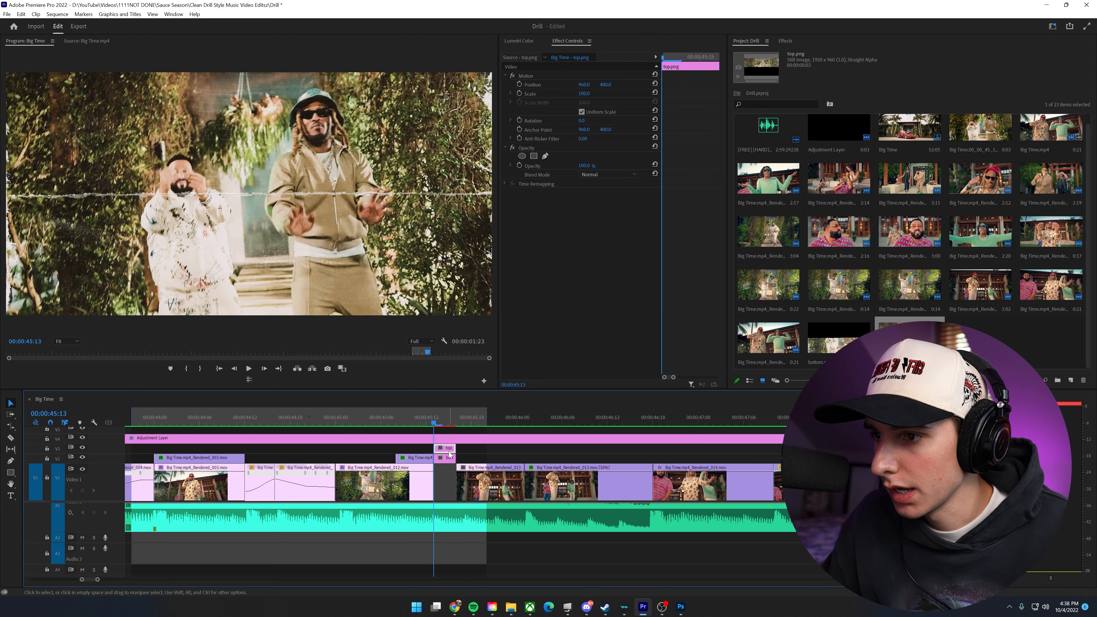
Step: Switch to Photoshop, toggle the two layers' visibility to inspect the torn top and bottom halves, and return to Premiere Pro
left_click(681, 607)
left_click(1001, 370)
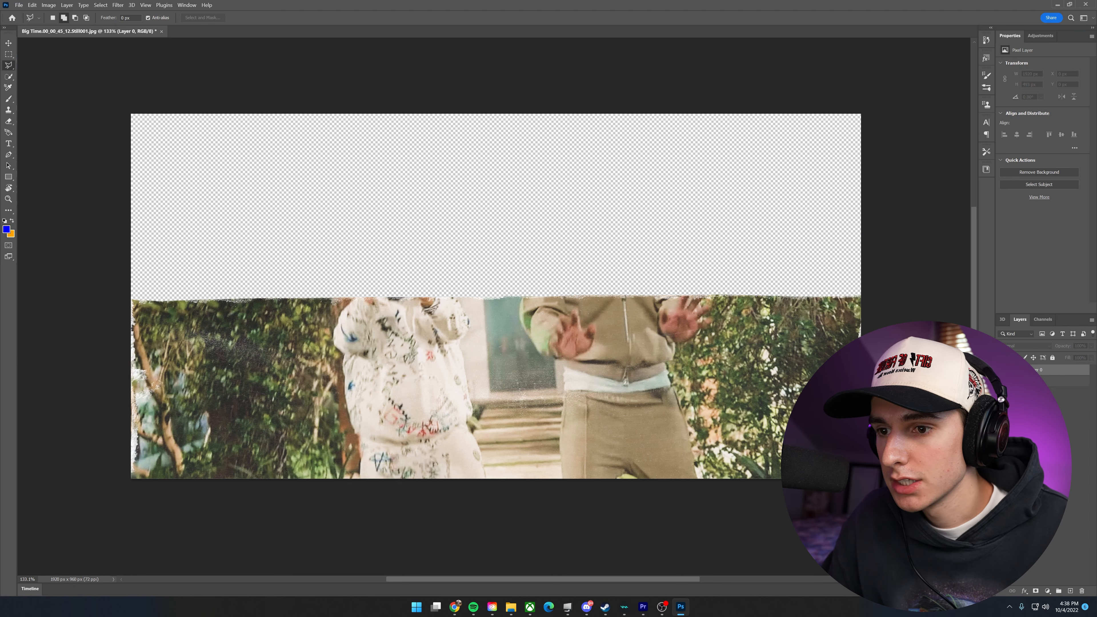
left_click(1001, 381)
left_click(1002, 370)
left_click(1002, 370)
left_click(1002, 381)
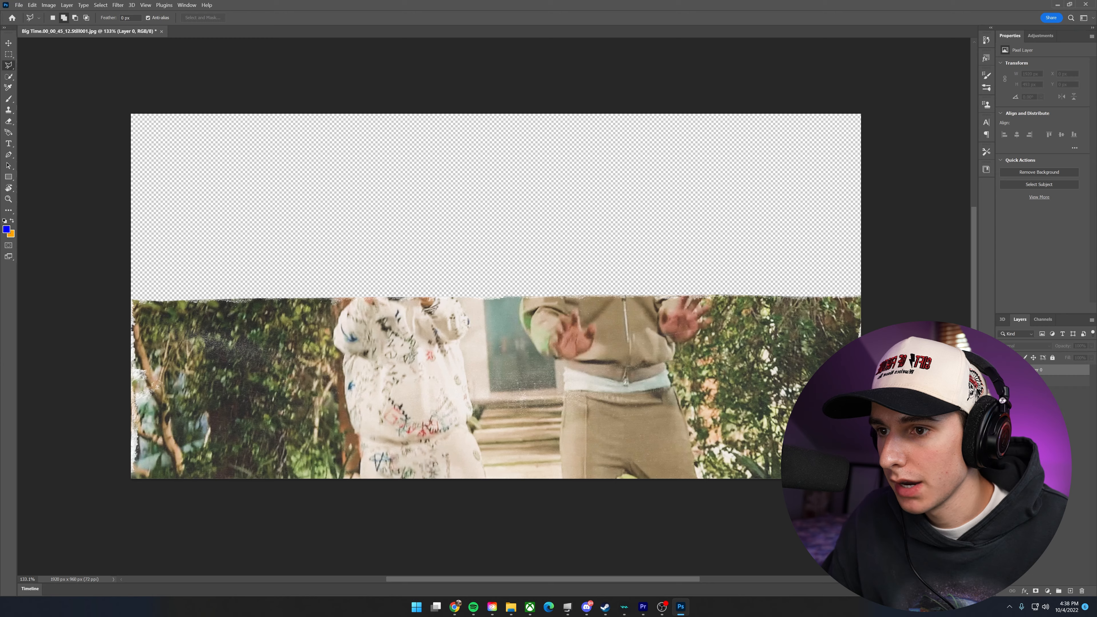
left_click(1002, 370)
left_click(643, 607)
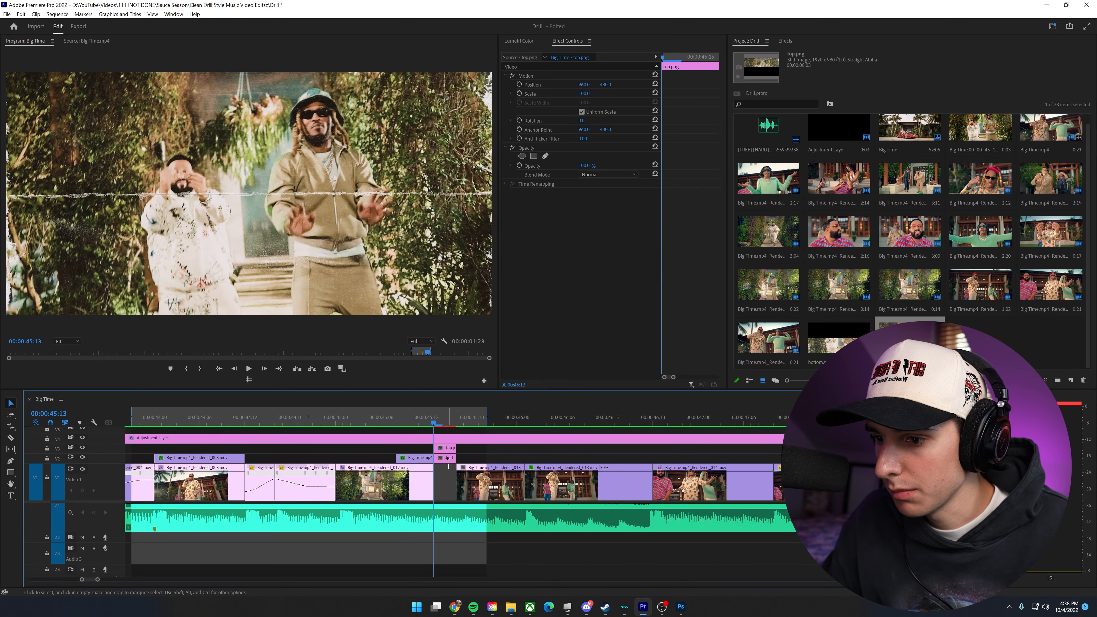
Step: Nest the stacked top.png and bottom.png clips at 00:00:45:13 into a single sequence
left_click_drag(448, 459, 446, 449)
right_click(445, 449)
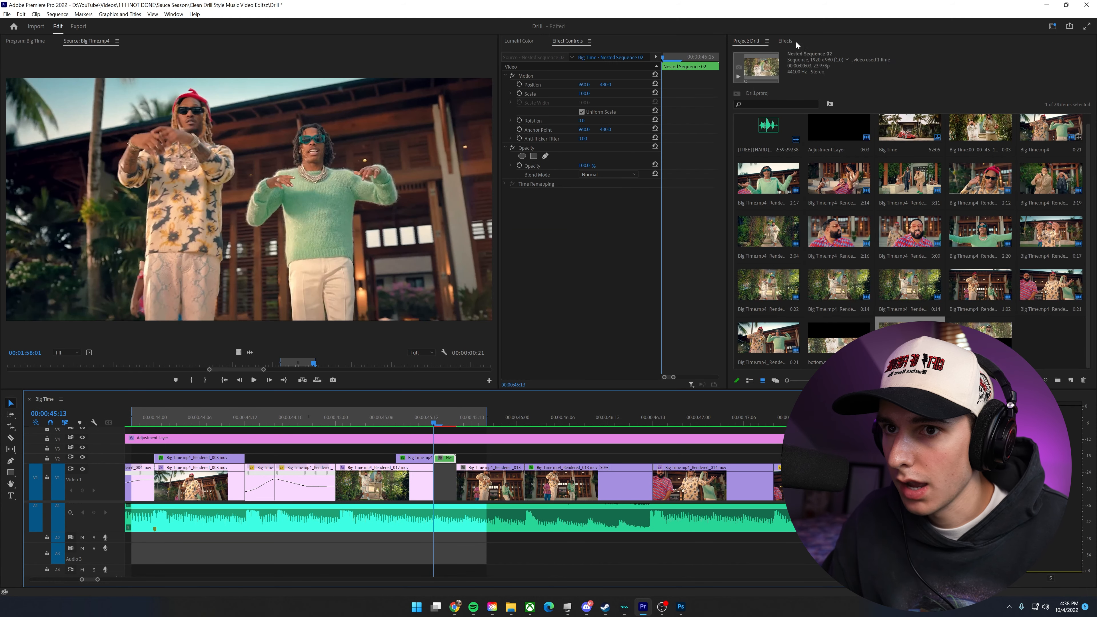
Step: Apply the Transform effect to the nested clip, keyframe its scale to 120 at 00:00:45:20, and scrub back through the zoom
left_click(793, 42)
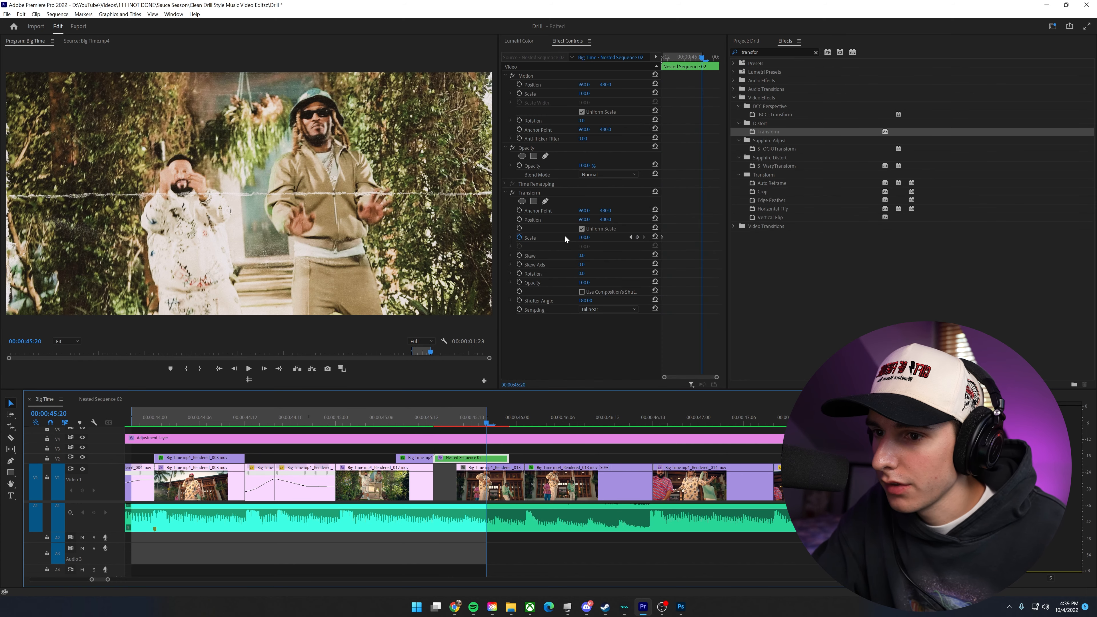
left_click(584, 238)
type("120")
left_click_drag(486, 422, 469, 428)
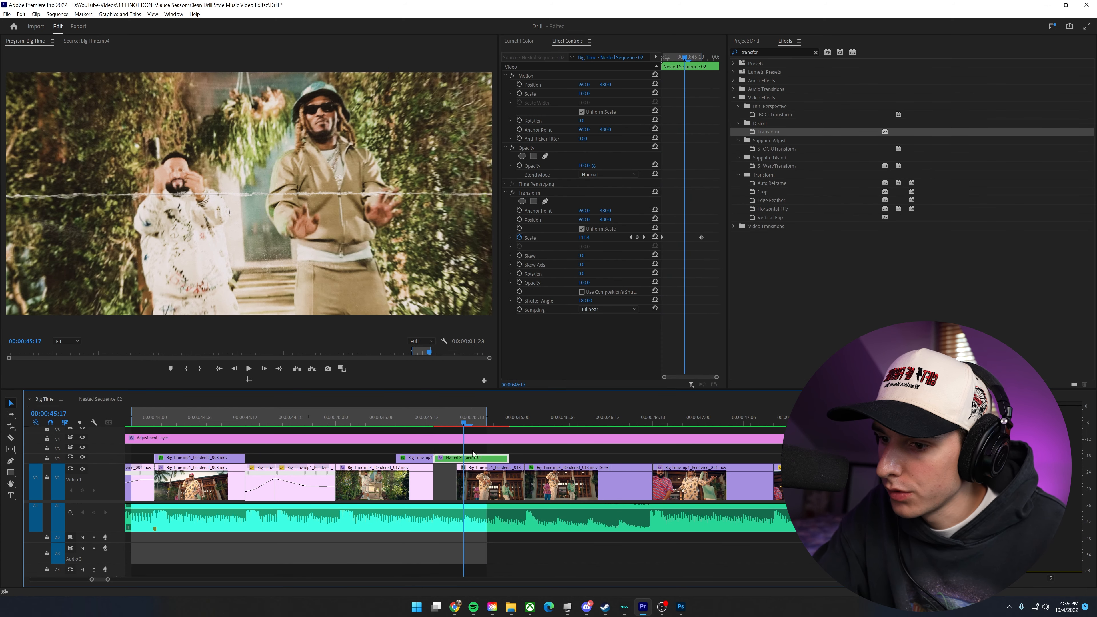
Step: Open the nested sequence containing the top.png and bottom.png clips
double_click(473, 454)
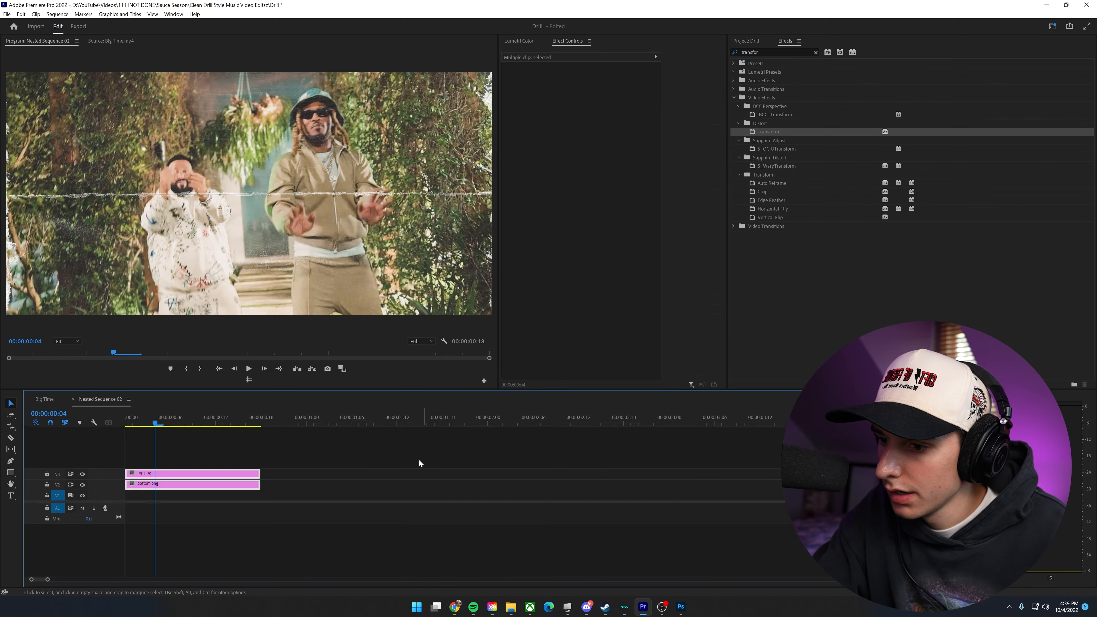